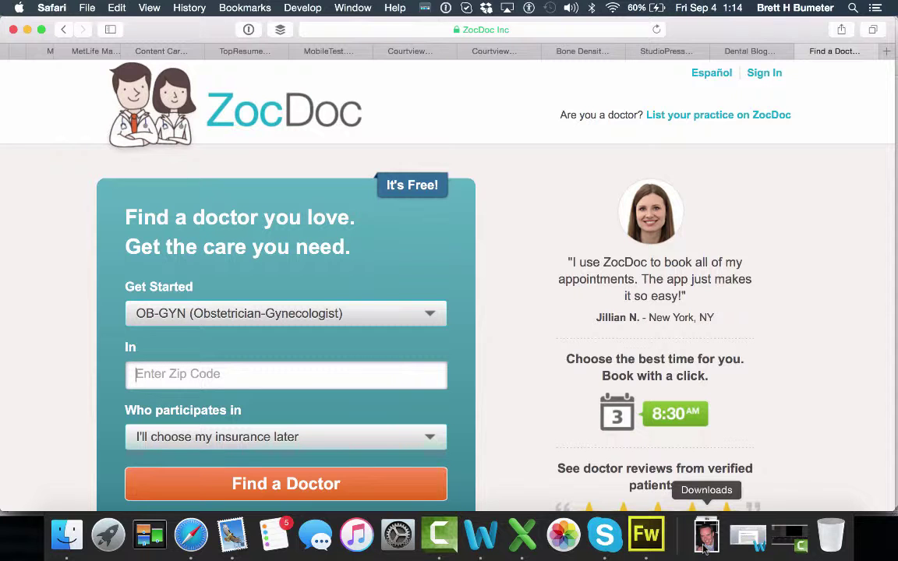
Step: Open the headshot .jpg from the Dock's Downloads stack in Preview
left_click(705, 541)
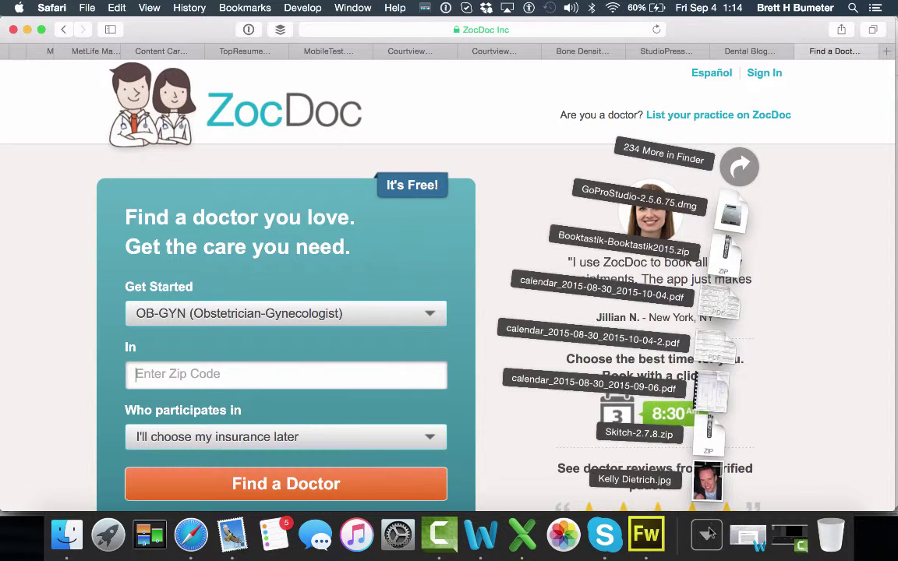
left_click(708, 535)
left_click(708, 535)
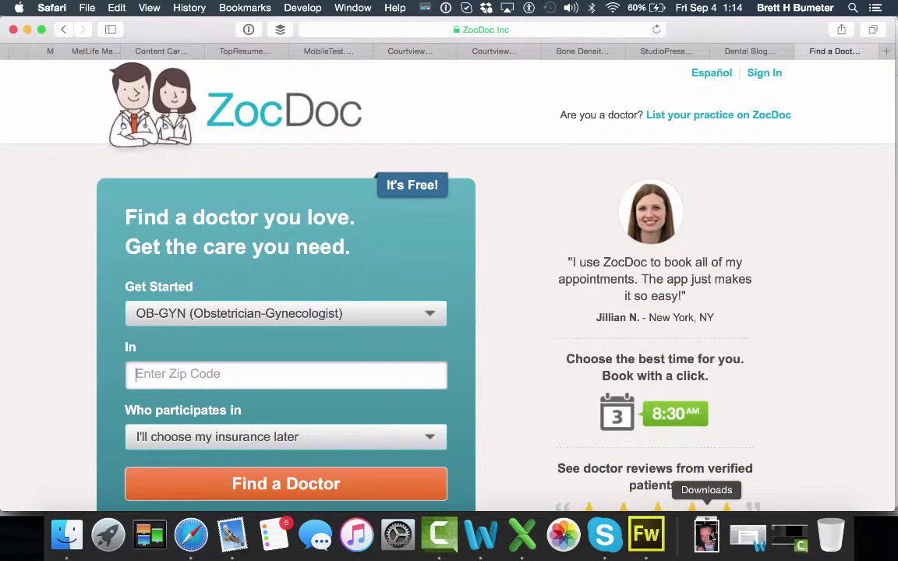
left_click(708, 536)
left_click(711, 480)
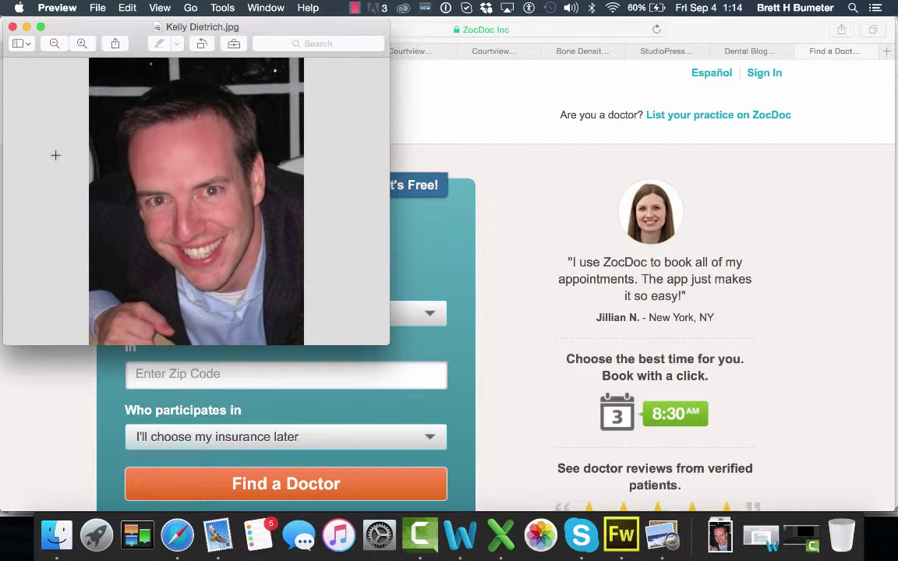
Step: Set Preview's window background colour to pure white in Preferences
left_click(59, 7)
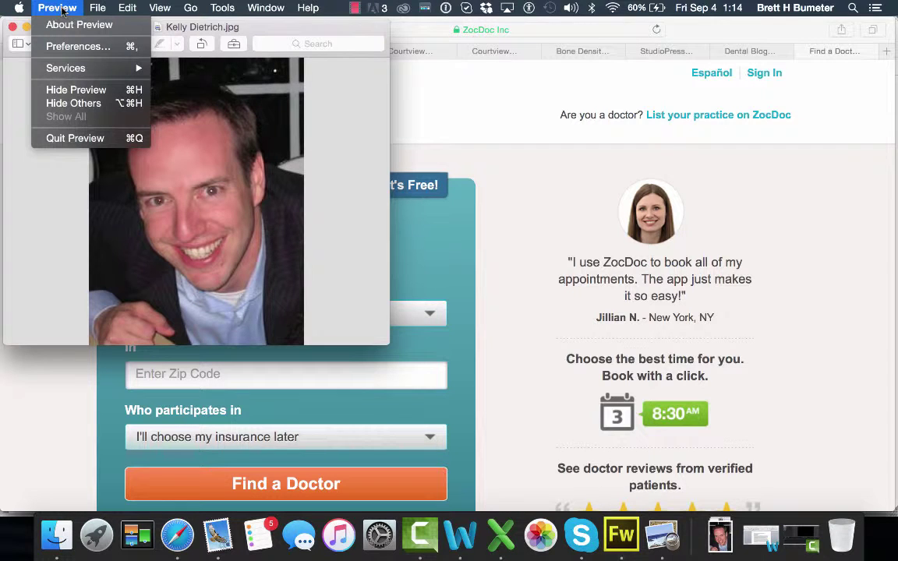
left_click(69, 51)
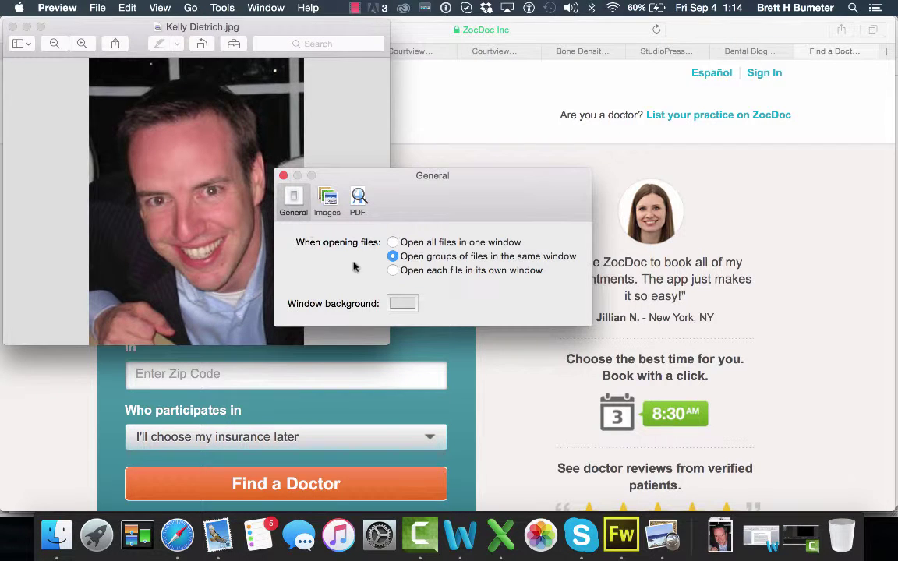
left_click(399, 305)
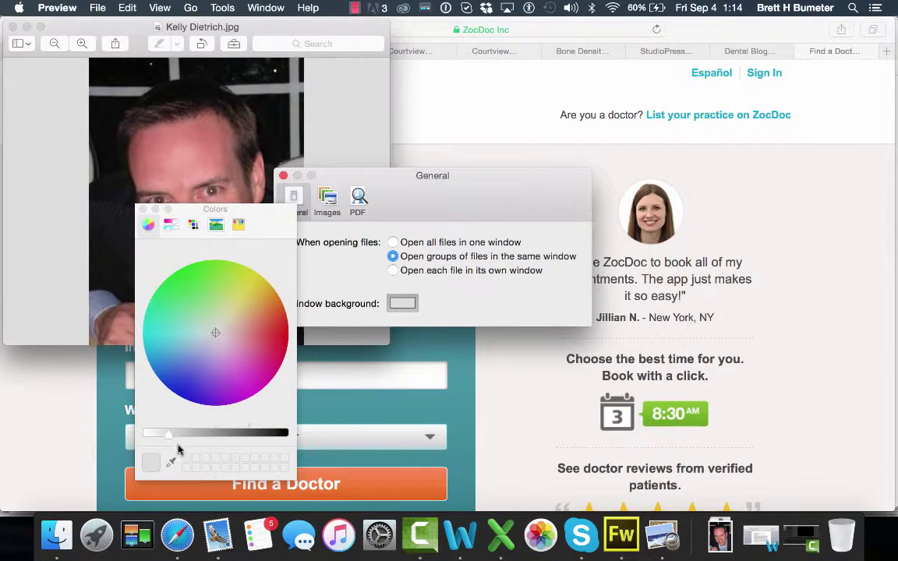
left_click_drag(169, 439, 108, 435)
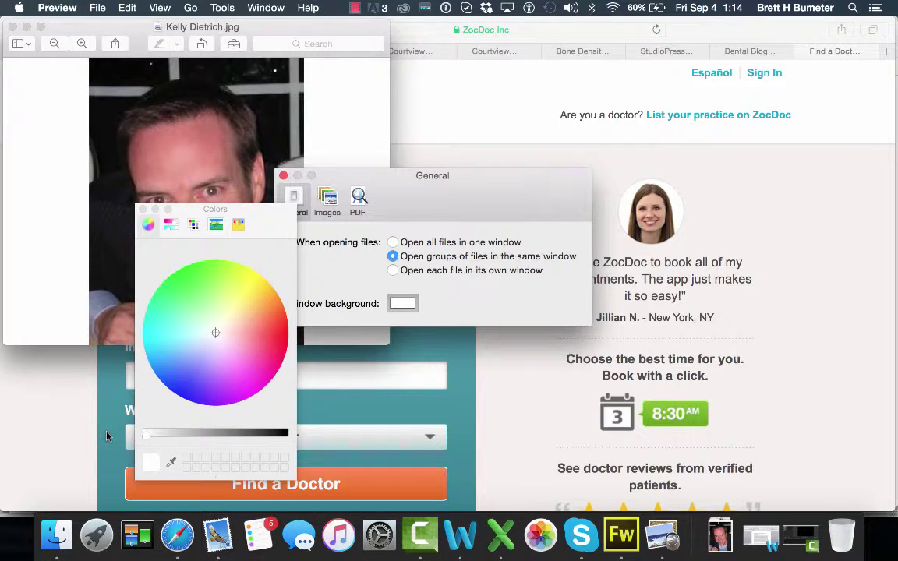
left_click(143, 210)
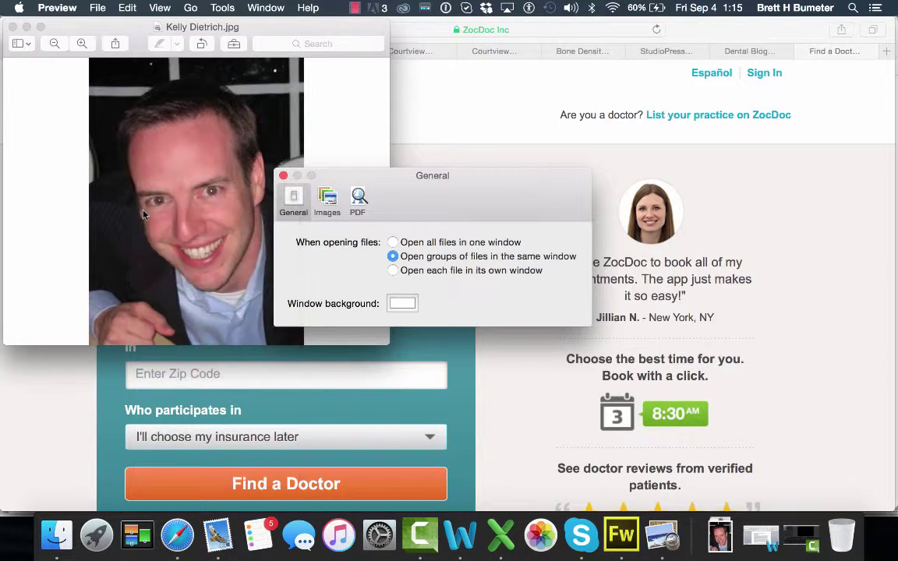
left_click(283, 176)
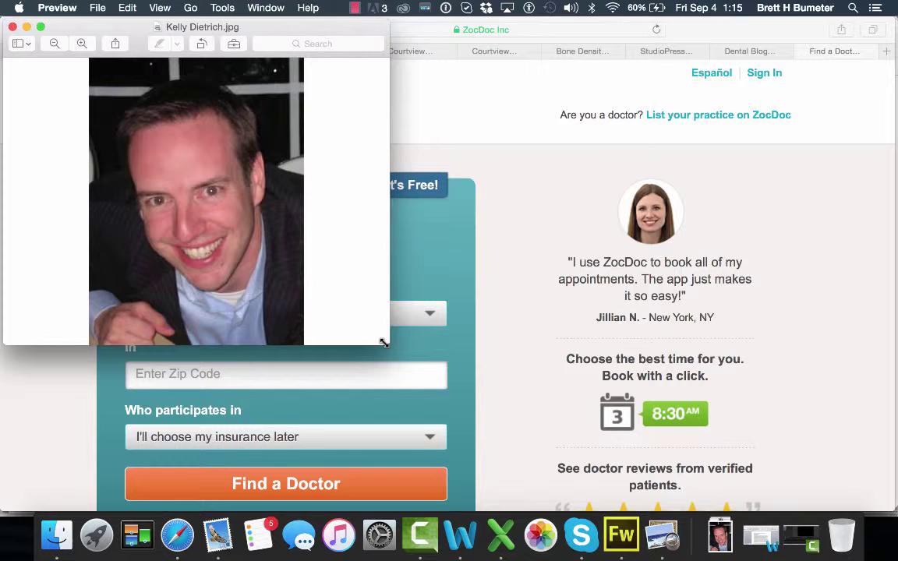
Step: Enlarge the Preview window and zoom the headshot out until white margins surround it
left_click_drag(384, 343, 592, 414)
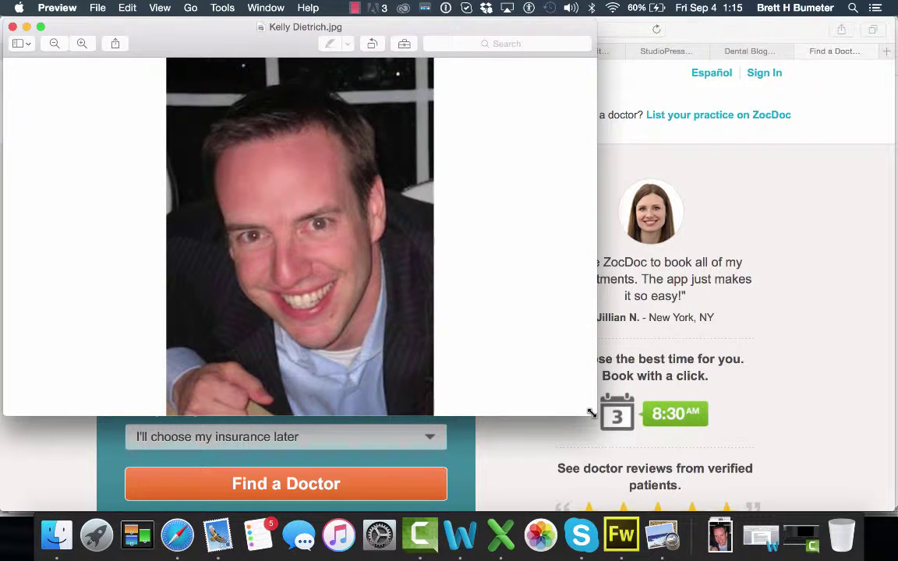
key("super+minus")
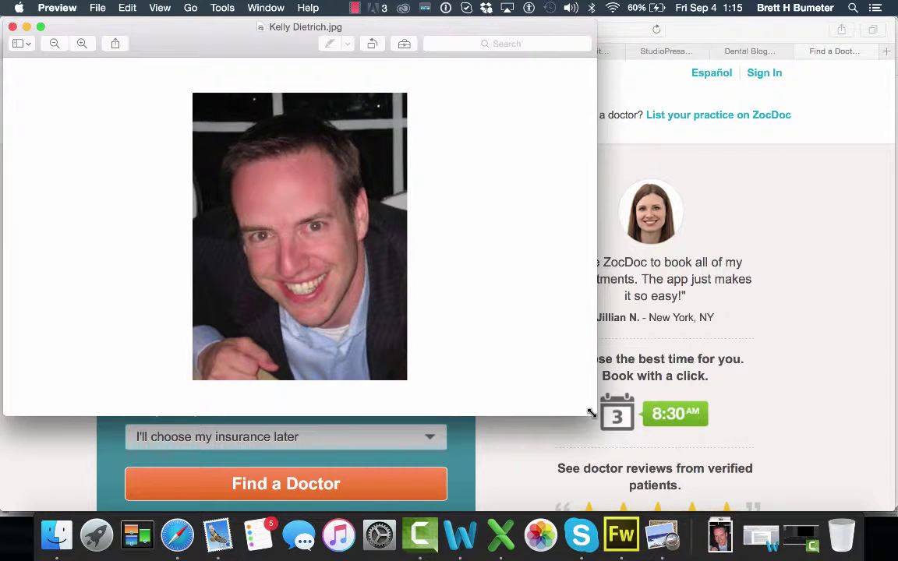
key("super+plus")
key("super+minus")
key("super+plus")
left_click(124, 7)
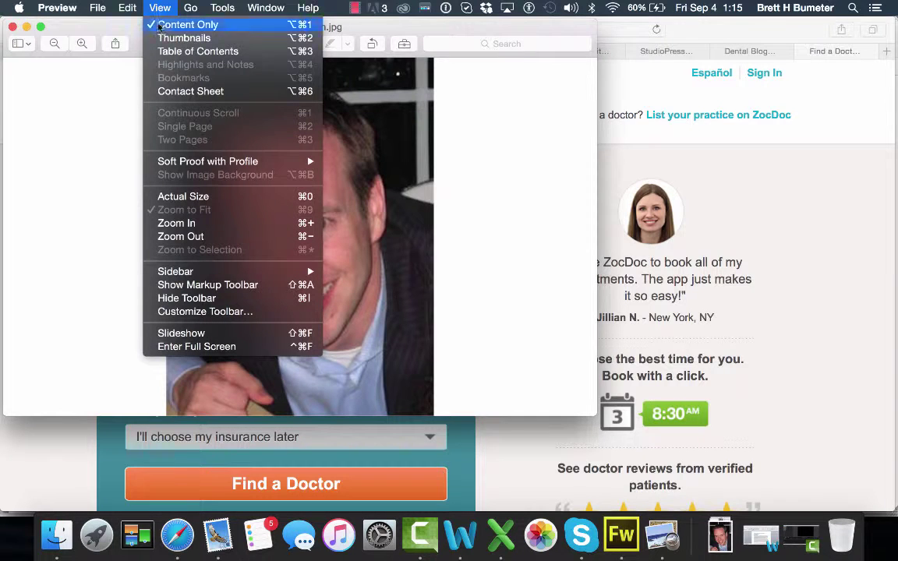
left_click(206, 235)
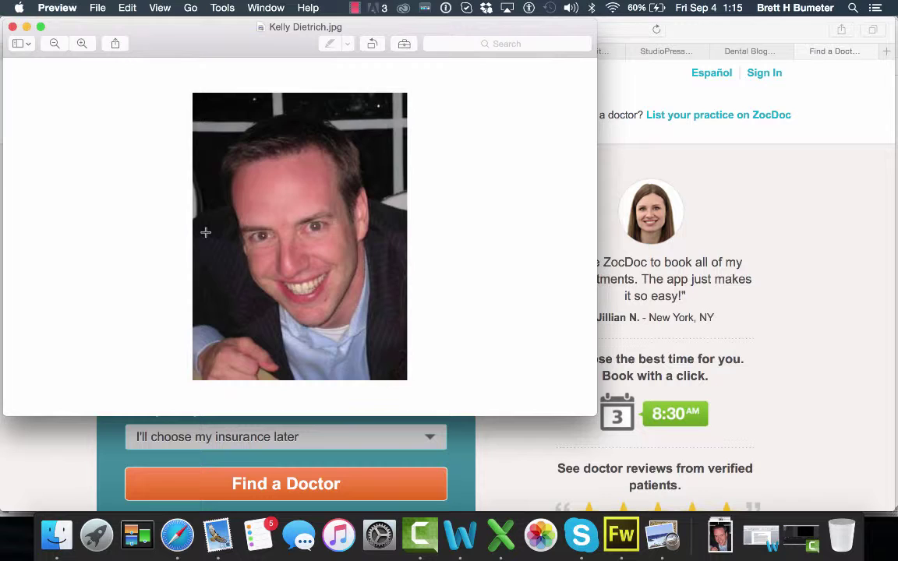
Step: Zoom the photo out further and outline a wide screenshot region around it
key("super+minus")
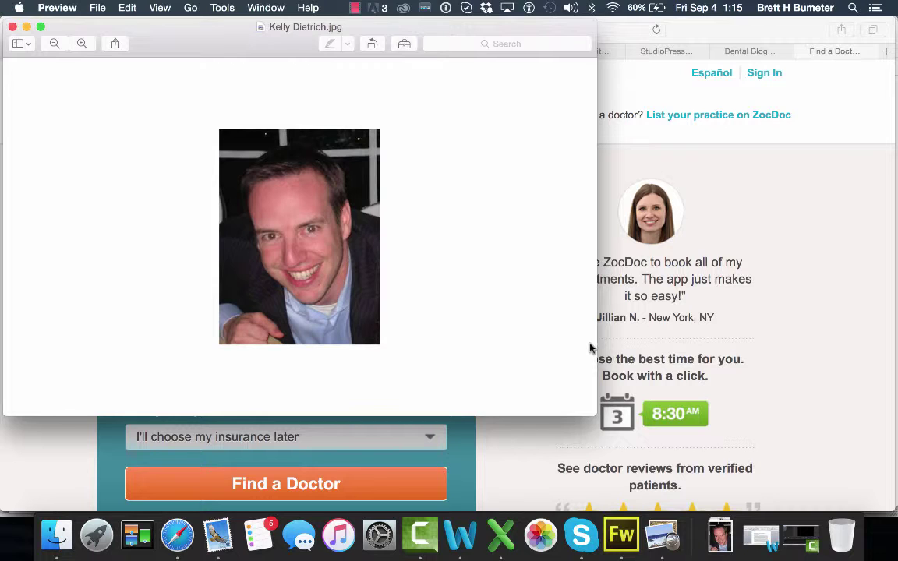
key("super+shift+4")
mouse_move(584, 344)
left_mouse_down()
mouse_move(64, 121)
mouse_move(21, 121)
mouse_move(19, 128)
left_mouse_up()
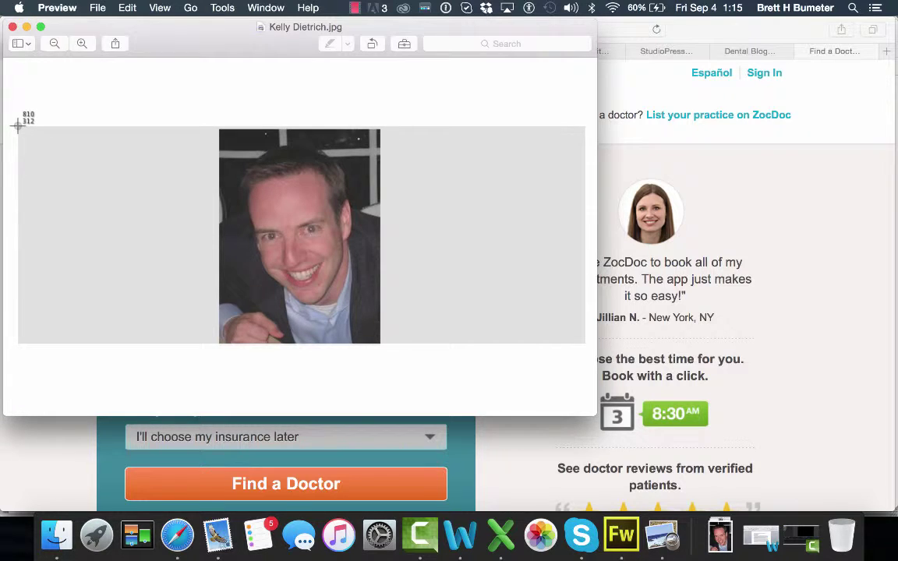
left_click_drag(20, 128, 12, 123)
Step: Shrink the photo once more and select a tighter wide capture region around it
key("super+minus")
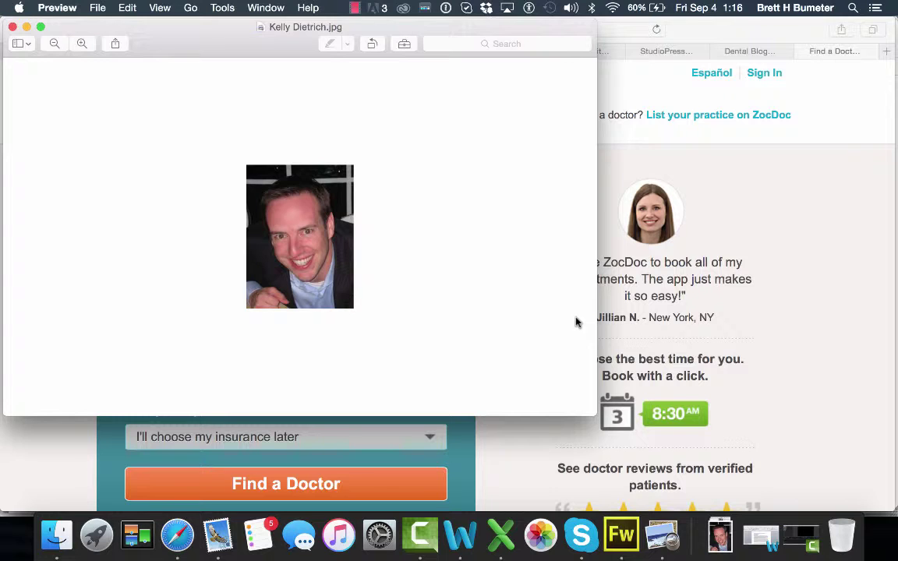
key("super+shift+4")
mouse_move(542, 340)
left_mouse_down()
mouse_move(178, 141)
mouse_move(78, 128)
left_mouse_up()
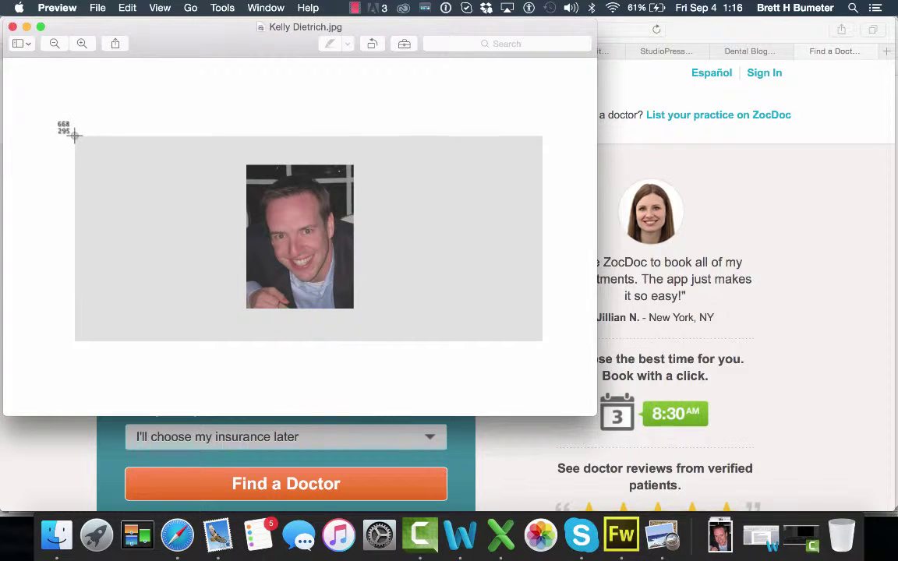
mouse_move(78, 128)
left_mouse_down()
mouse_move(95, 140)
mouse_move(72, 128)
mouse_move(70, 137)
left_mouse_up()
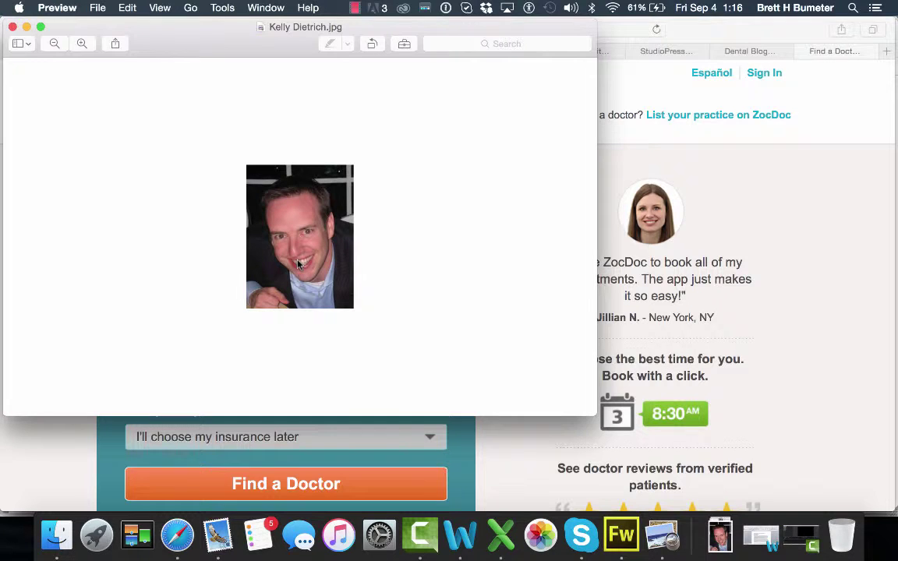
Step: Close the Preview headshot window to reveal Safari's ZocDoc page
left_click(13, 28)
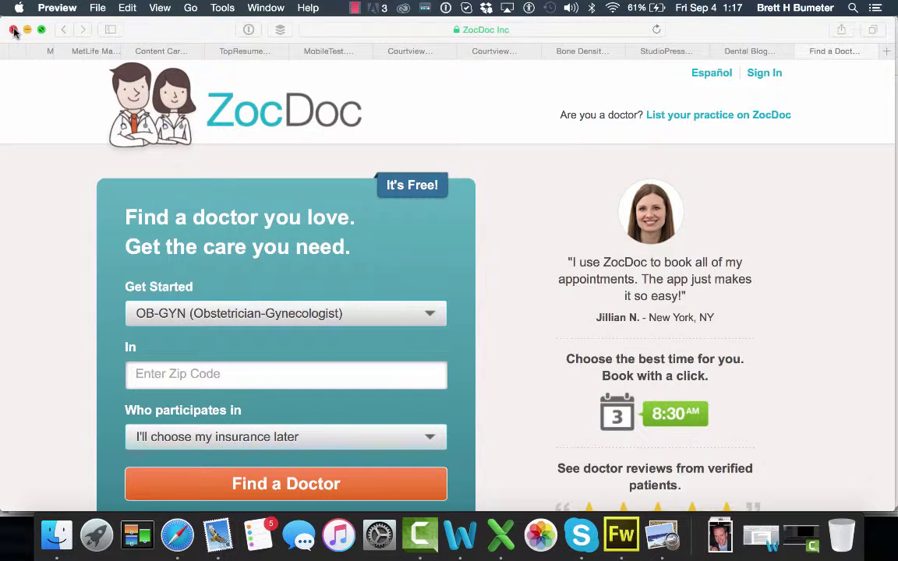